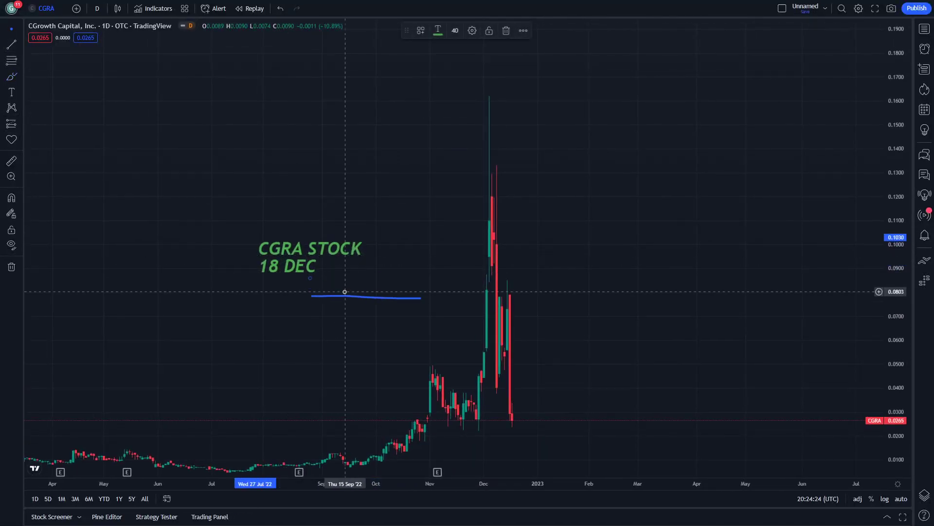
- Pan the CGRA daily chart to frame the December spike with space on the right
{"action": "left_click_drag", "start_coordinate": [413, 343], "coordinate": [436, 411]}
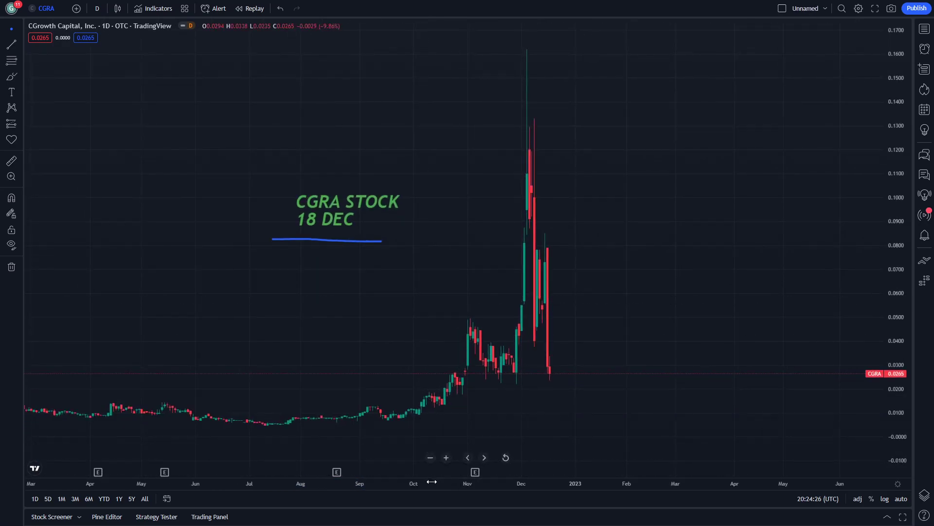
{"action": "left_click_drag", "start_coordinate": [346, 399], "coordinate": [242, 316]}
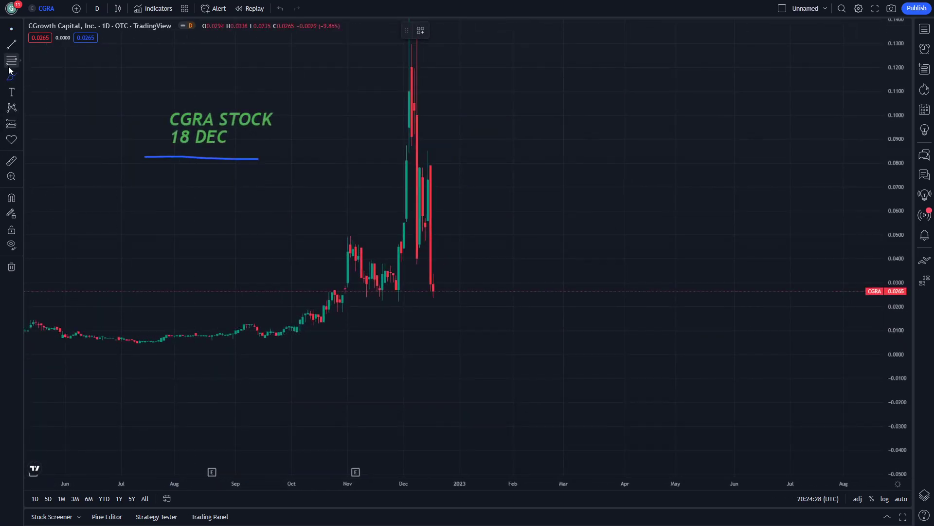
- Place a Fibonacci retracement over the December CGRA spike
{"action": "left_click", "coordinate": [417, 73]}
{"action": "left_click", "coordinate": [728, 354]}
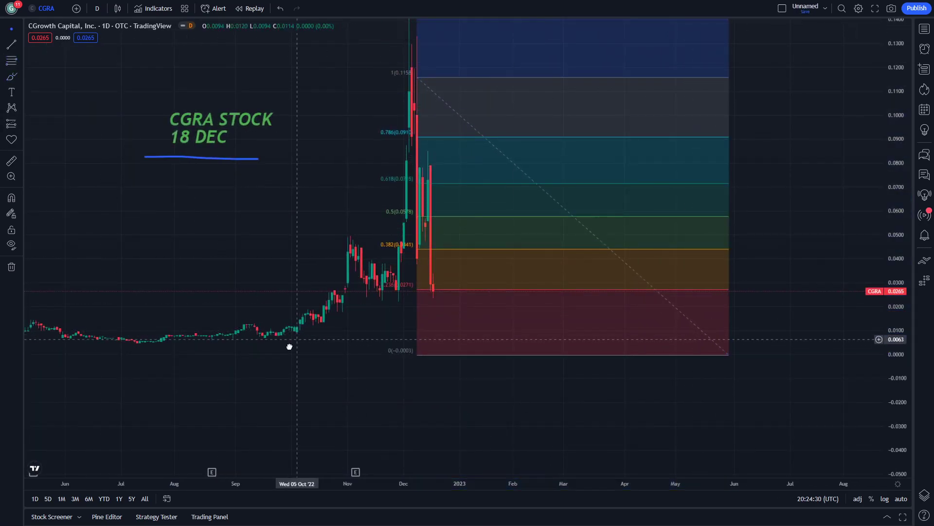
{"action": "left_click_drag", "start_coordinate": [289, 346], "coordinate": [222, 382]}
{"action": "left_click_drag", "start_coordinate": [440, 329], "coordinate": [472, 326]}
- Re-anchor the retracement from the December peak down to the latest close
{"action": "left_click_drag", "start_coordinate": [255, 313], "coordinate": [244, 331]}
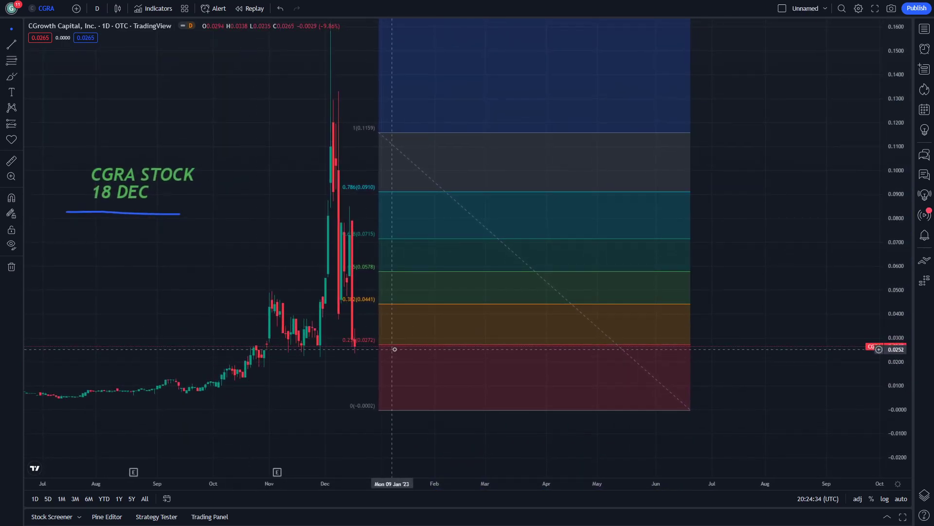
{"action": "mouse_move", "coordinate": [401, 333]}
{"action": "left_mouse_down"}
{"action": "mouse_move", "coordinate": [395, 271]}
{"action": "mouse_move", "coordinate": [391, 318]}
{"action": "left_mouse_up"}
{"action": "left_click_drag", "start_coordinate": [226, 366], "coordinate": [371, 367]}
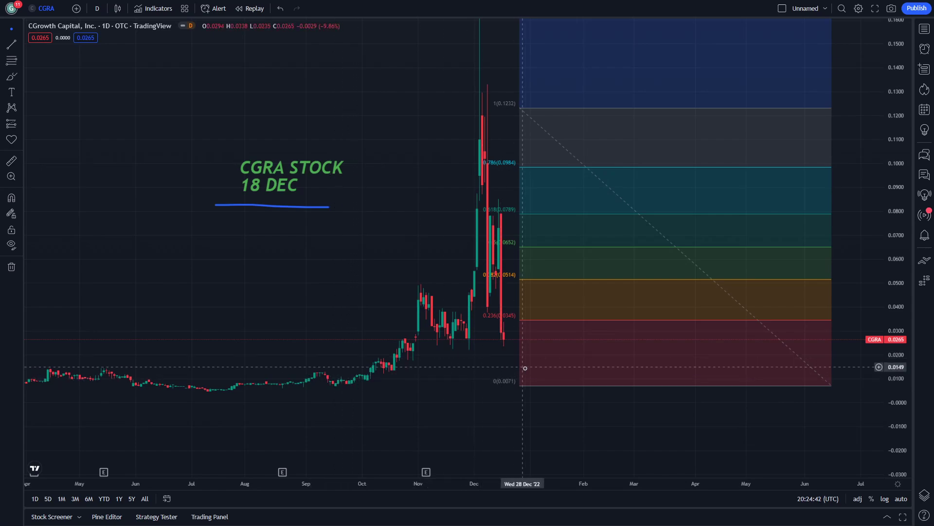
{"action": "left_click_drag", "start_coordinate": [533, 382], "coordinate": [527, 335]}
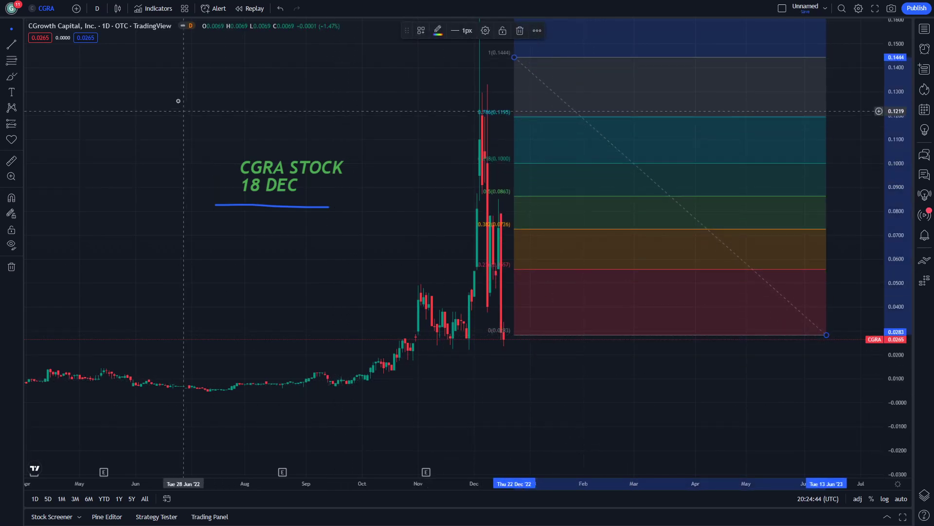
{"action": "left_click", "coordinate": [98, 8]}
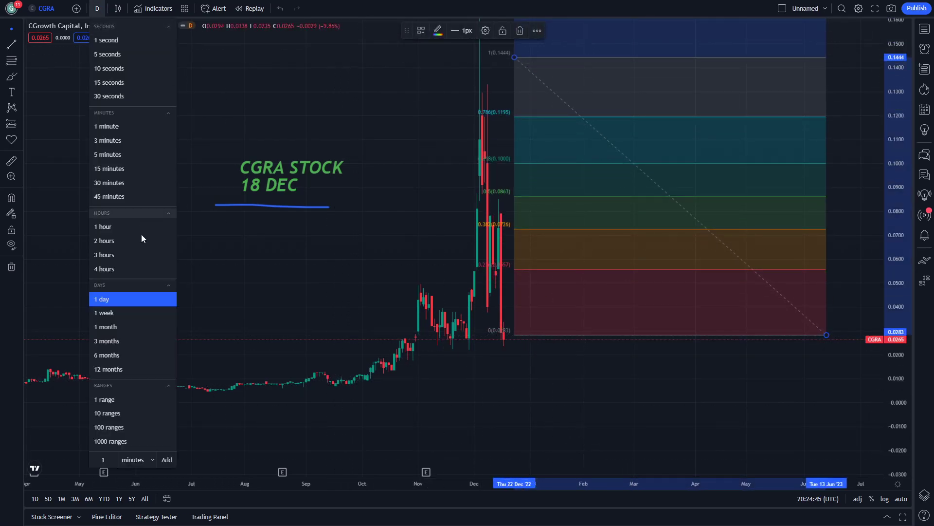
- Switch CGRA to 4-hour candles and recentre on the spike and retracement
{"action": "left_click", "coordinate": [121, 266]}
{"action": "left_click_drag", "start_coordinate": [282, 299], "coordinate": [252, 300]}
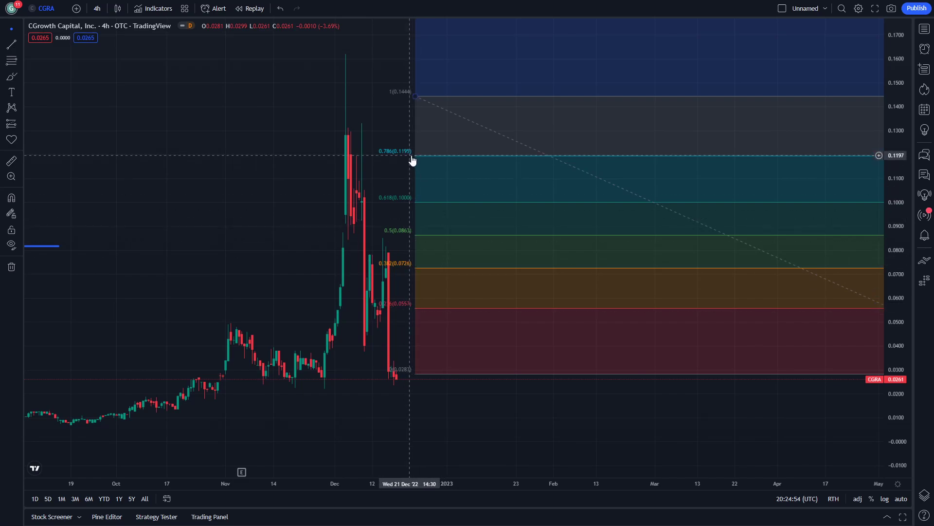
{"action": "mouse_move", "coordinate": [405, 159]}
{"action": "left_mouse_down"}
{"action": "mouse_move", "coordinate": [268, 186]}
{"action": "mouse_move", "coordinate": [413, 175]}
{"action": "mouse_move", "coordinate": [242, 232]}
{"action": "left_mouse_up"}
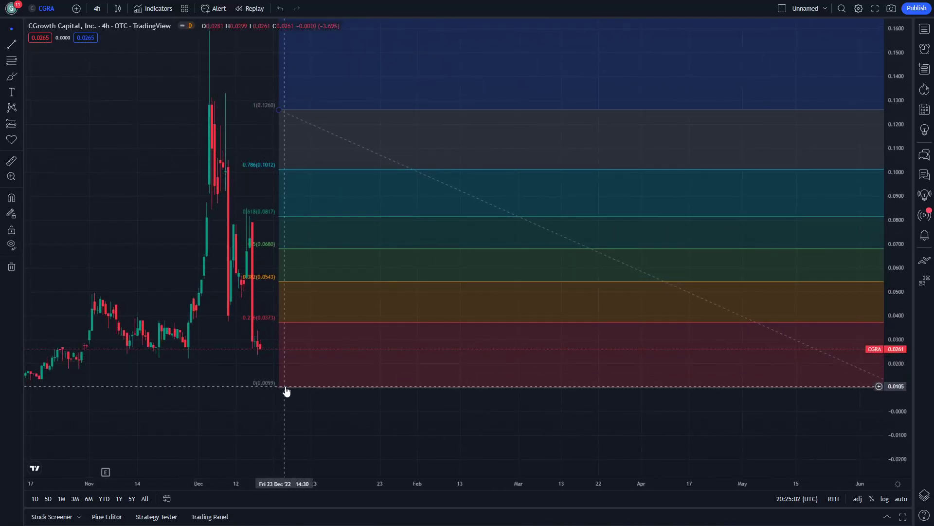
- Brush blue marks at the 0.126 top, plus a projected dip to 0.0099 and rebound
{"action": "left_click", "coordinate": [11, 76]}
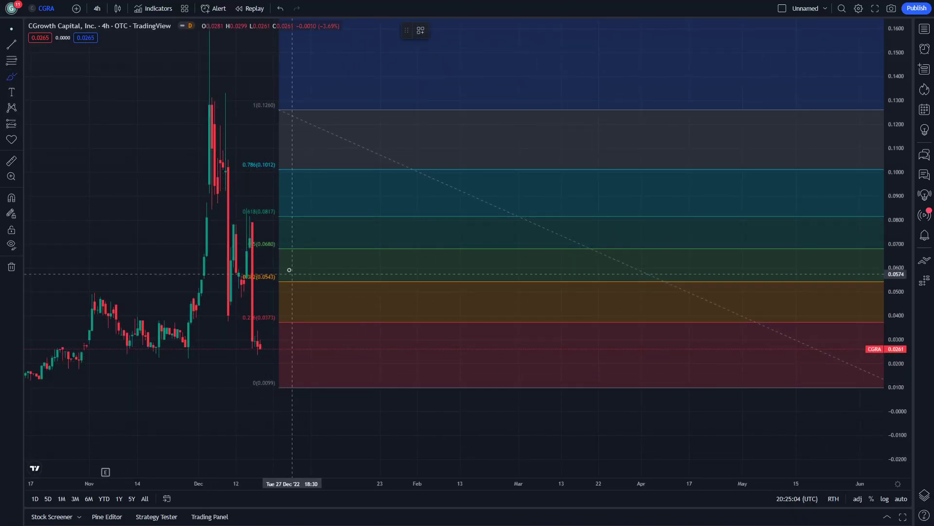
{"action": "left_click_drag", "start_coordinate": [276, 111], "coordinate": [252, 115]}
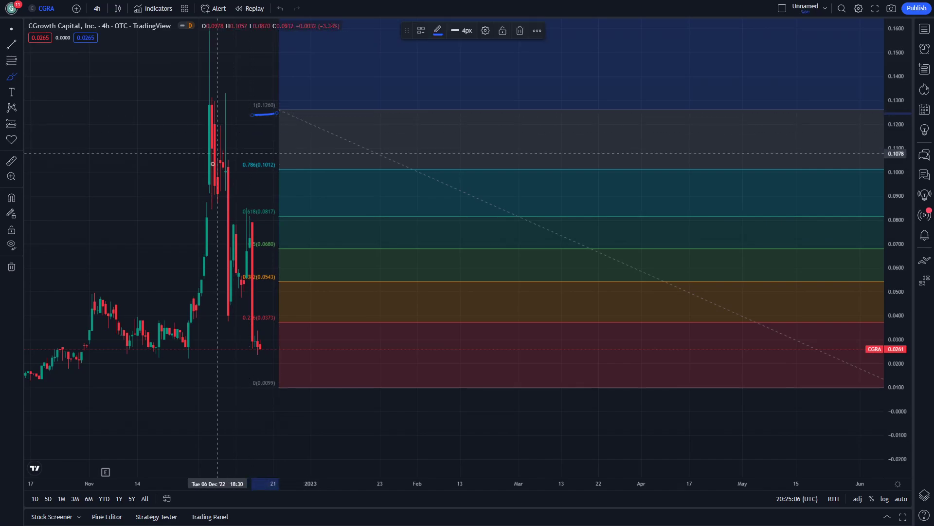
{"action": "left_click_drag", "start_coordinate": [236, 388], "coordinate": [272, 390]}
{"action": "mouse_move", "coordinate": [254, 343]}
{"action": "left_mouse_down"}
{"action": "mouse_move", "coordinate": [302, 375]}
{"action": "mouse_move", "coordinate": [300, 391]}
{"action": "left_mouse_up"}
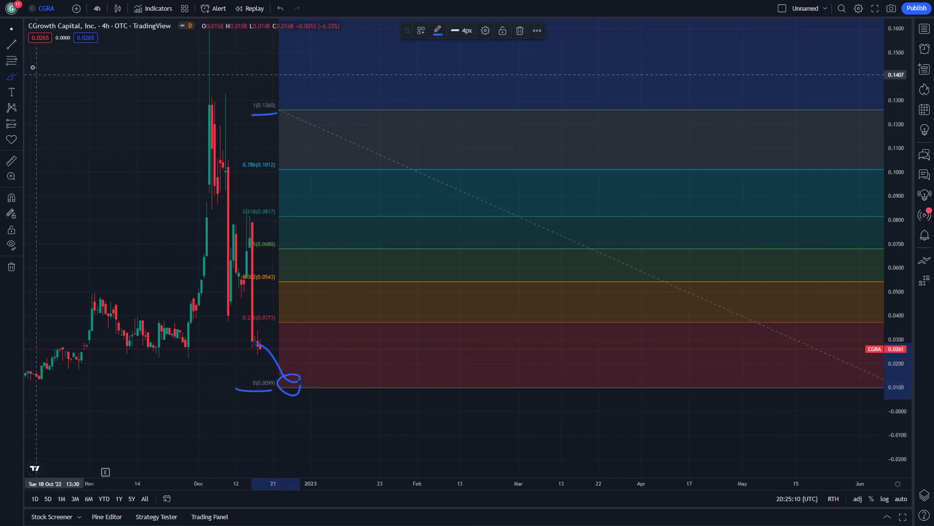